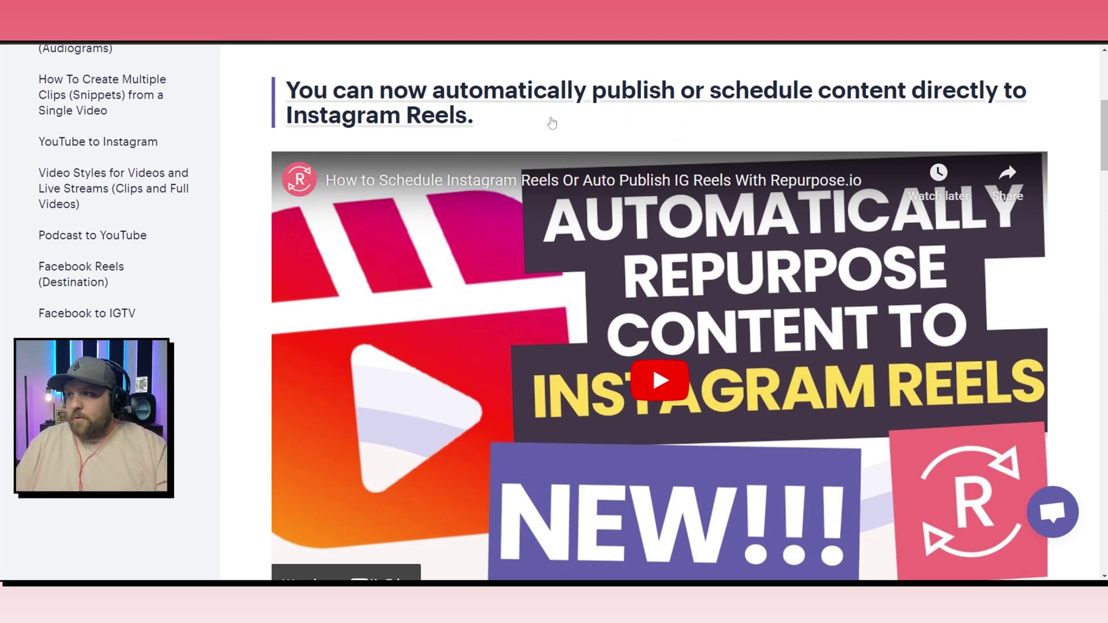
Scroll through the Getting Started steps of the Instagram Reels help article.
scroll(552, 122, down, 10)
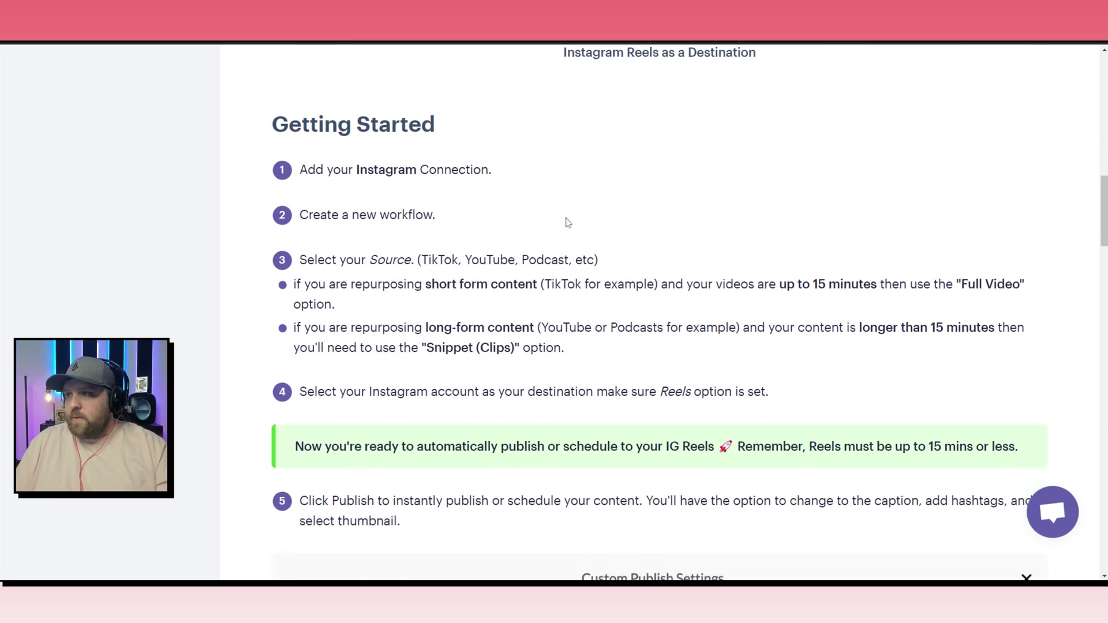
scroll(572, 208, down, 1)
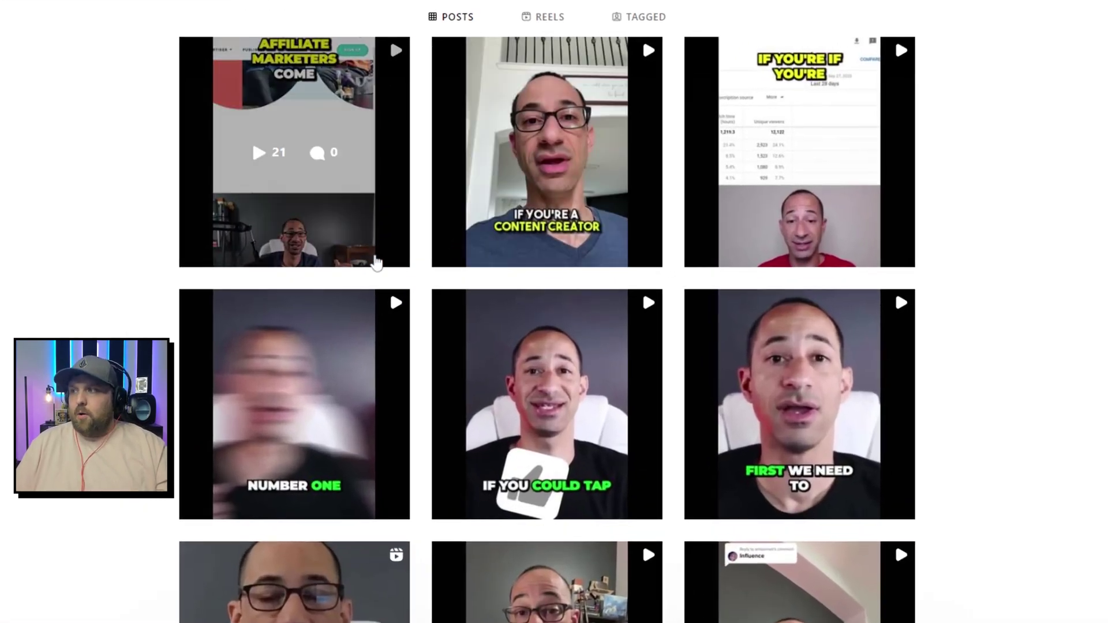
Show the profile's REELS tab and browse its eight reels and their view counts.
scroll(376, 262, up, 2)
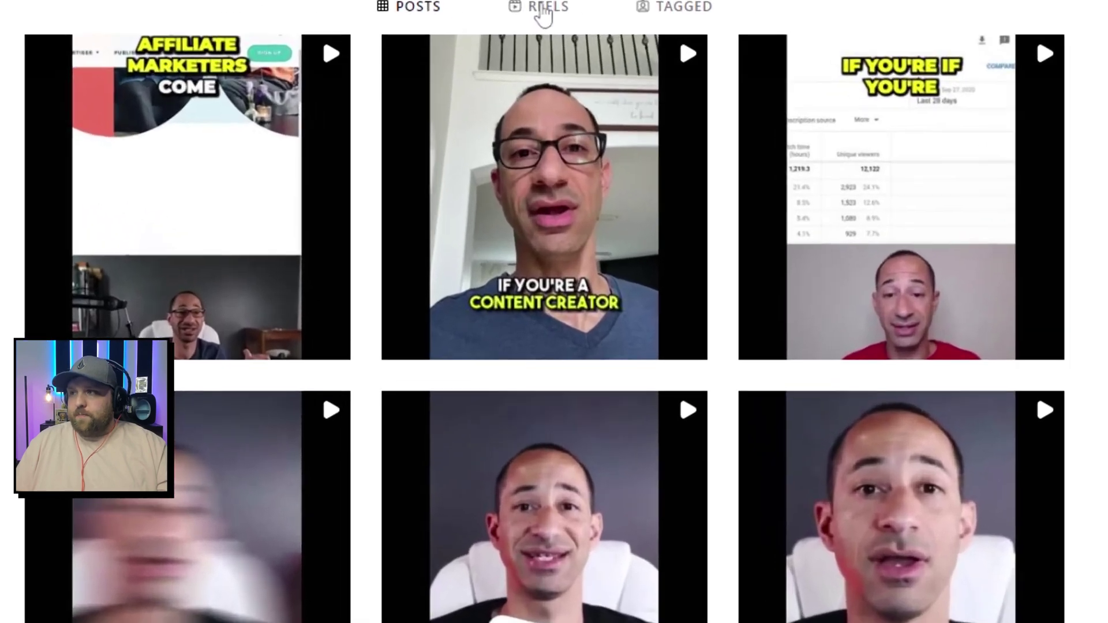
click(544, 96)
scroll(537, 297, down, 5)
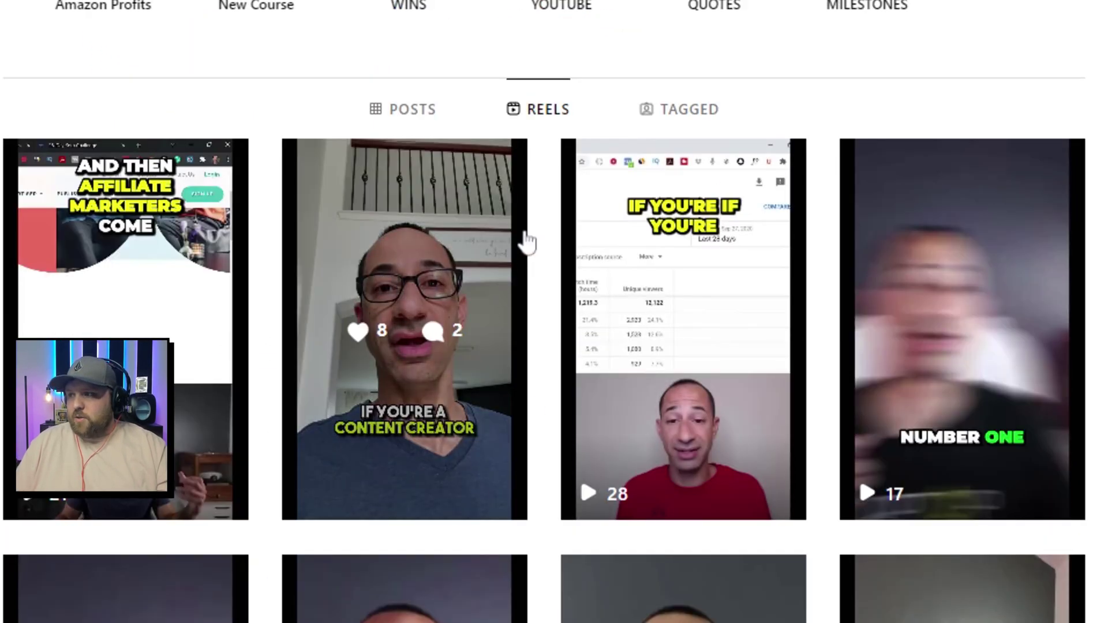
scroll(525, 344, down, 2)
scroll(526, 344, down, 2)
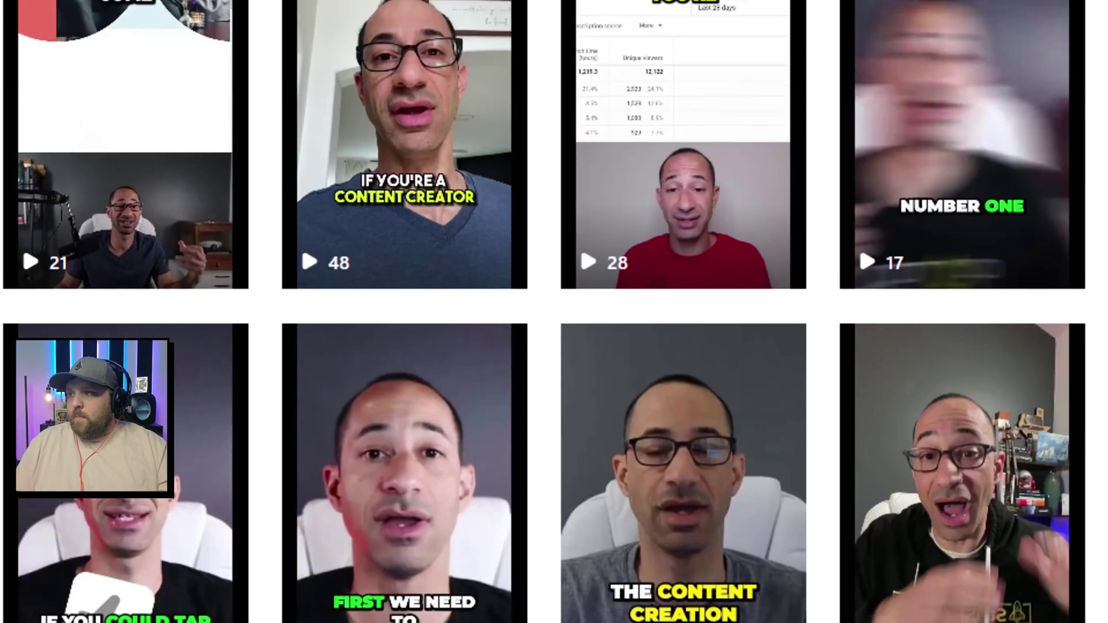
scroll(805, 372, up, 2)
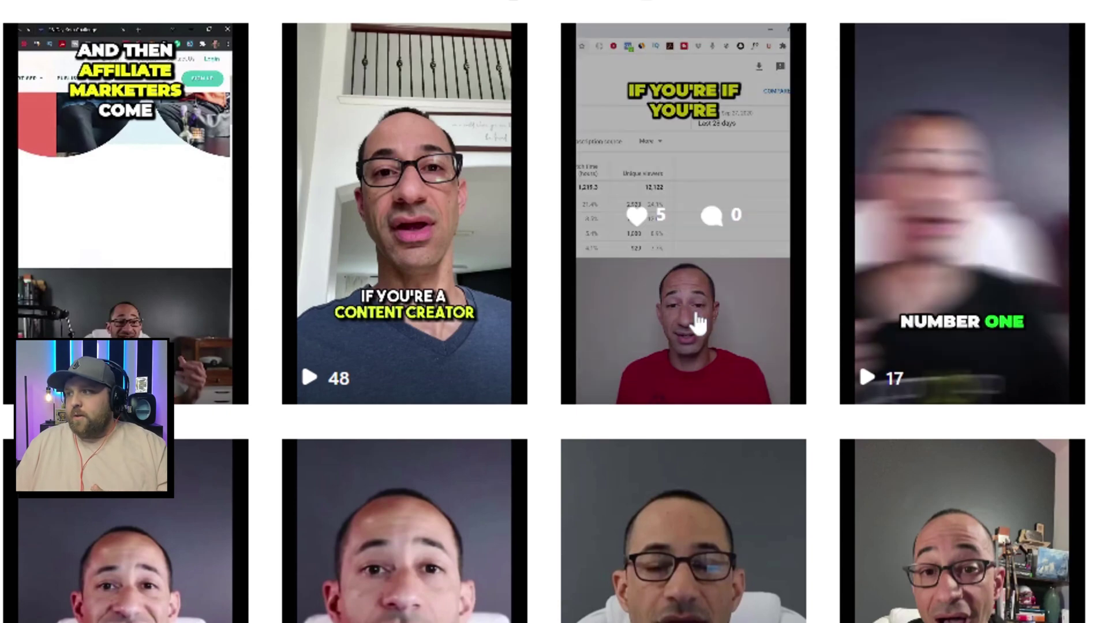
scroll(773, 337, down, 5)
scroll(920, 438, up, 3)
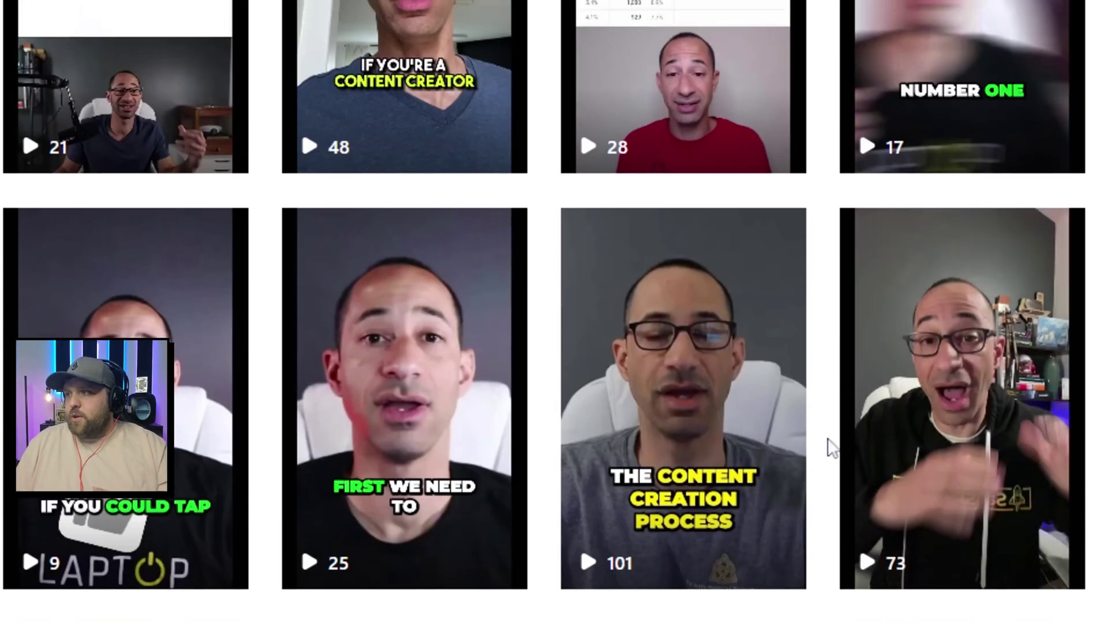
scroll(539, 466, up, 2)
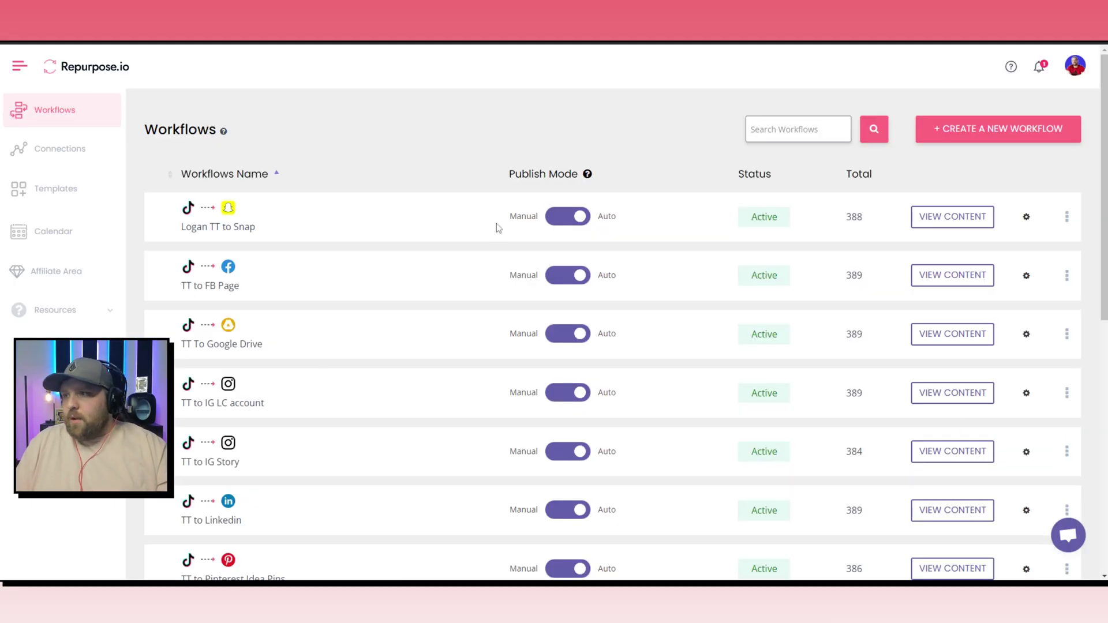
Scroll through the Repurpose.io Workflows list of existing TikTok workflows and their status.
scroll(304, 290, down, 5)
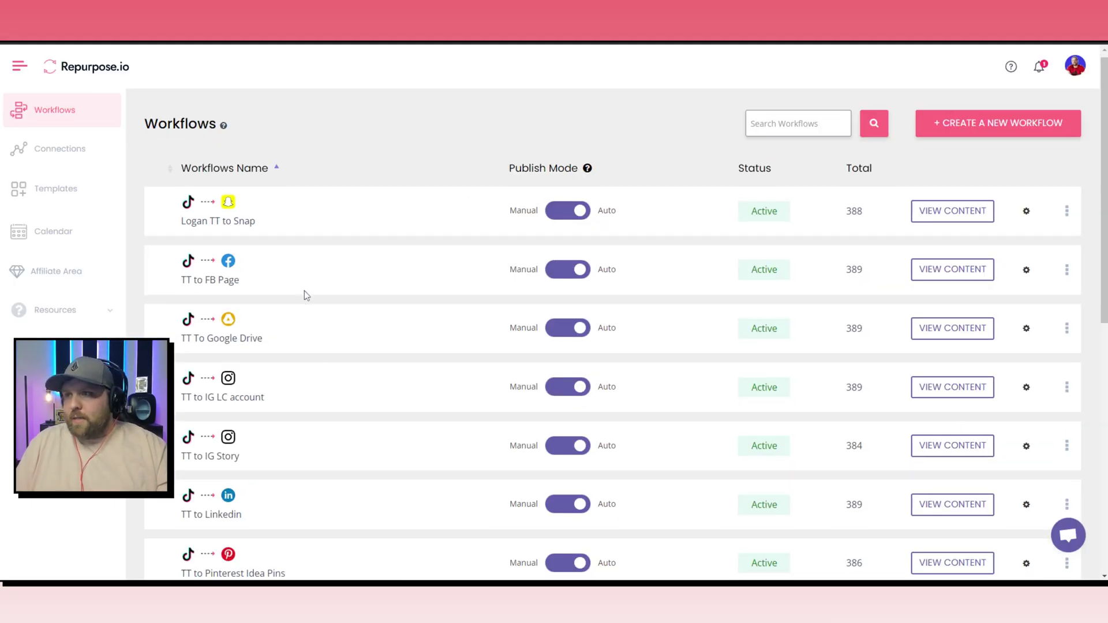
scroll(508, 410, up, 6)
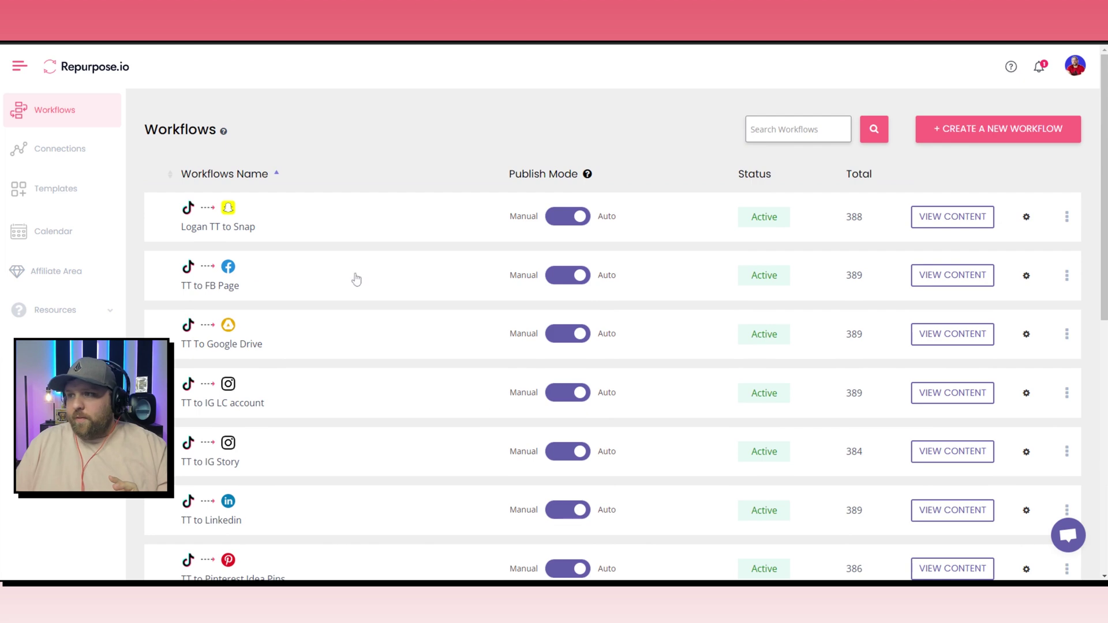
scroll(349, 266, down, 3)
scroll(358, 287, up, 3)
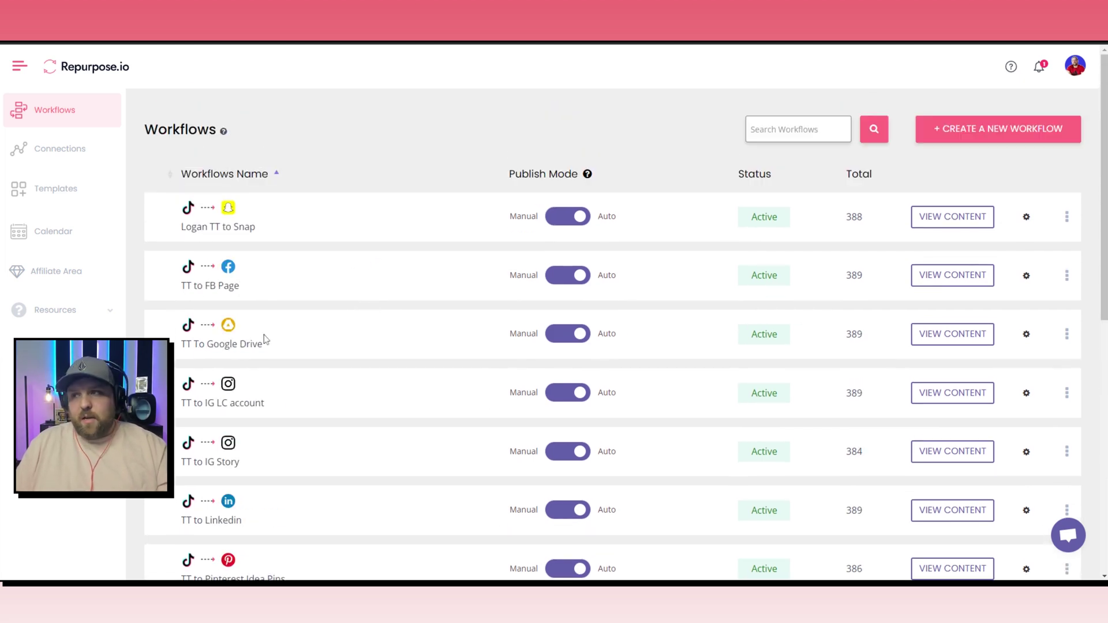
scroll(265, 340, down, 2)
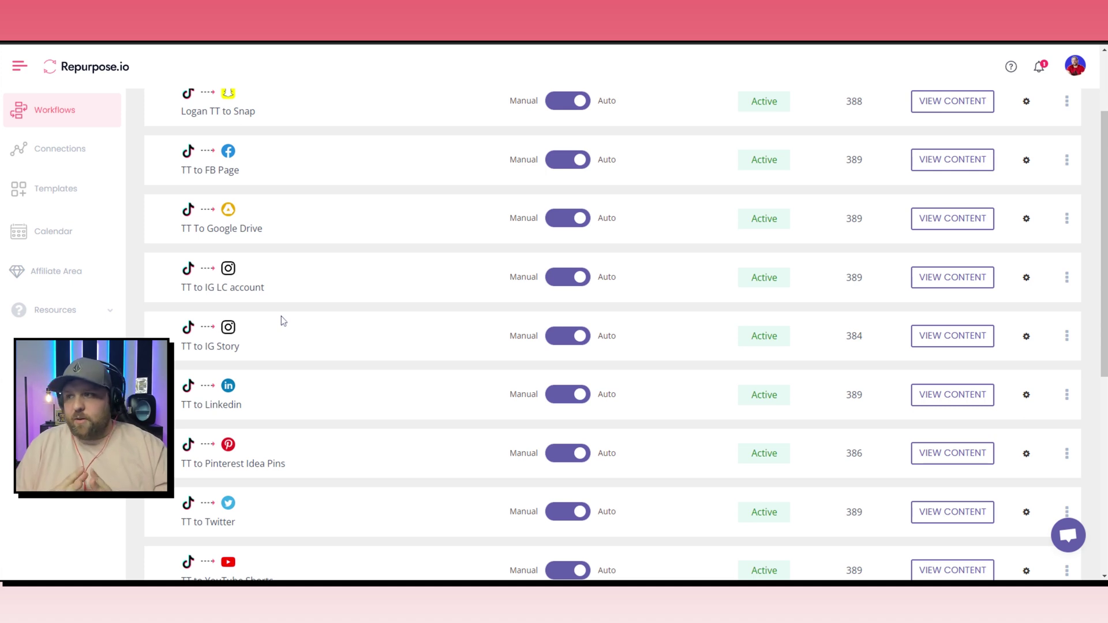
scroll(255, 317, up, 2)
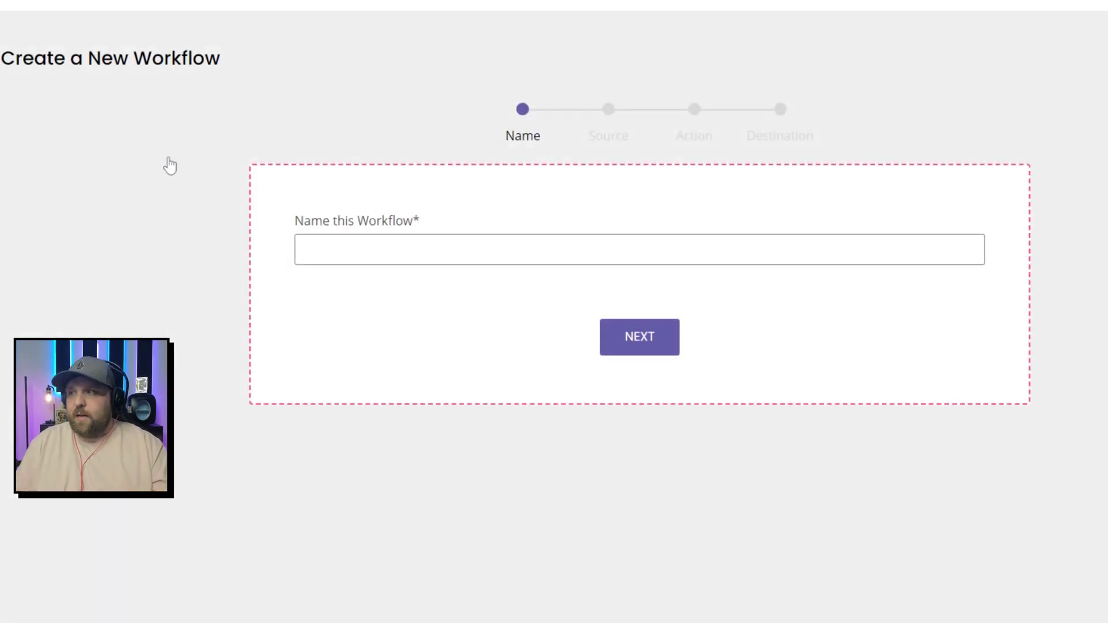
Name the new workflow 'tiktok content to Instagram Reels' and continue to the Source step.
click(492, 248)
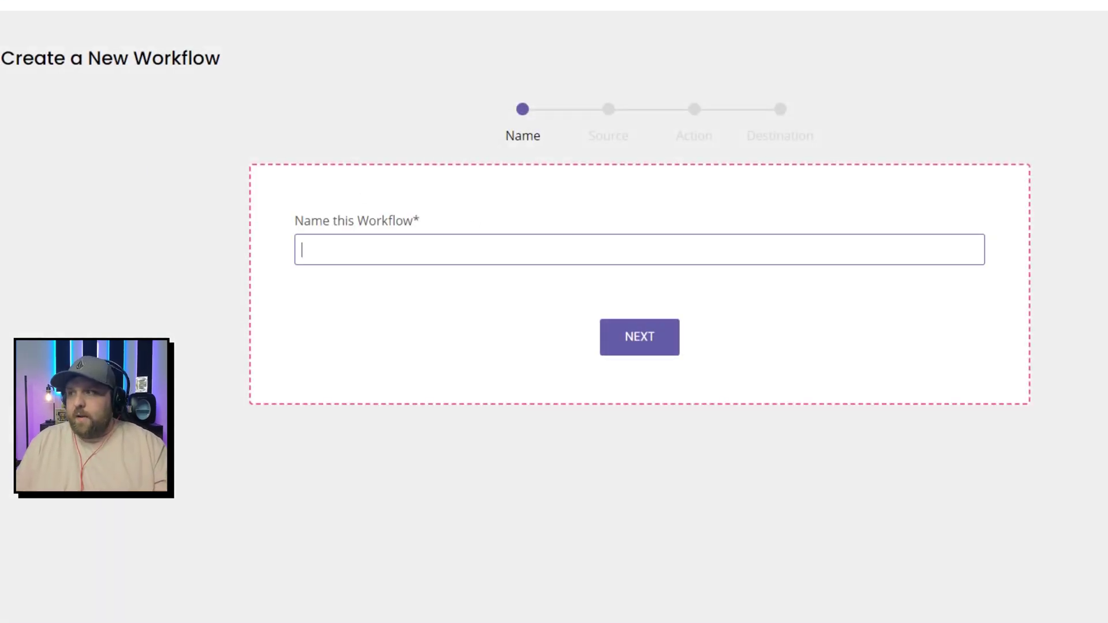
click(725, 462)
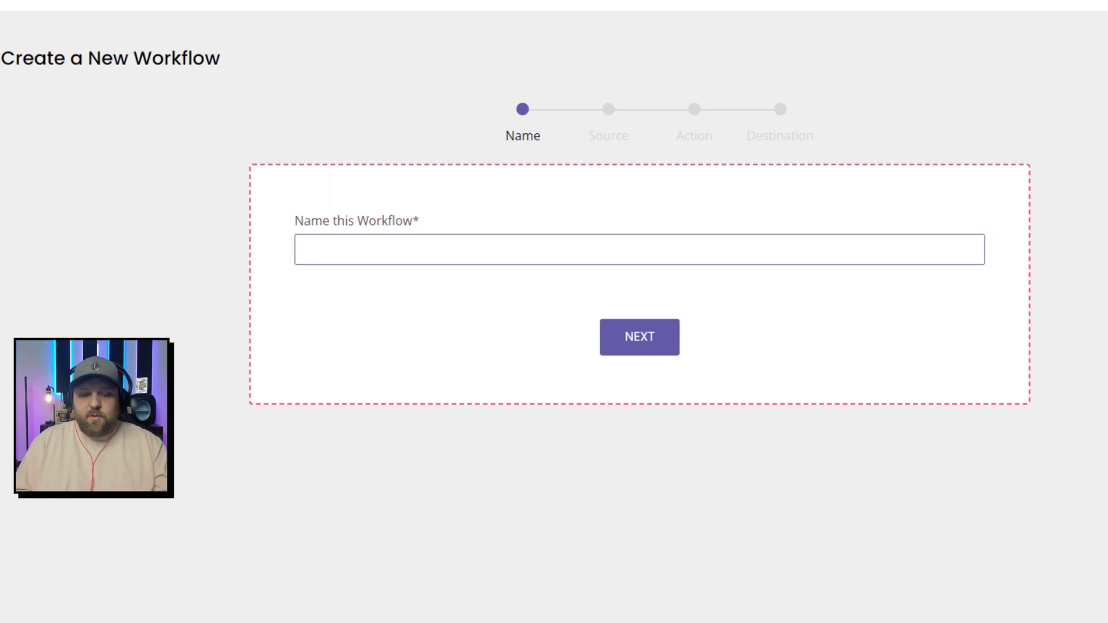
text(tiktok)
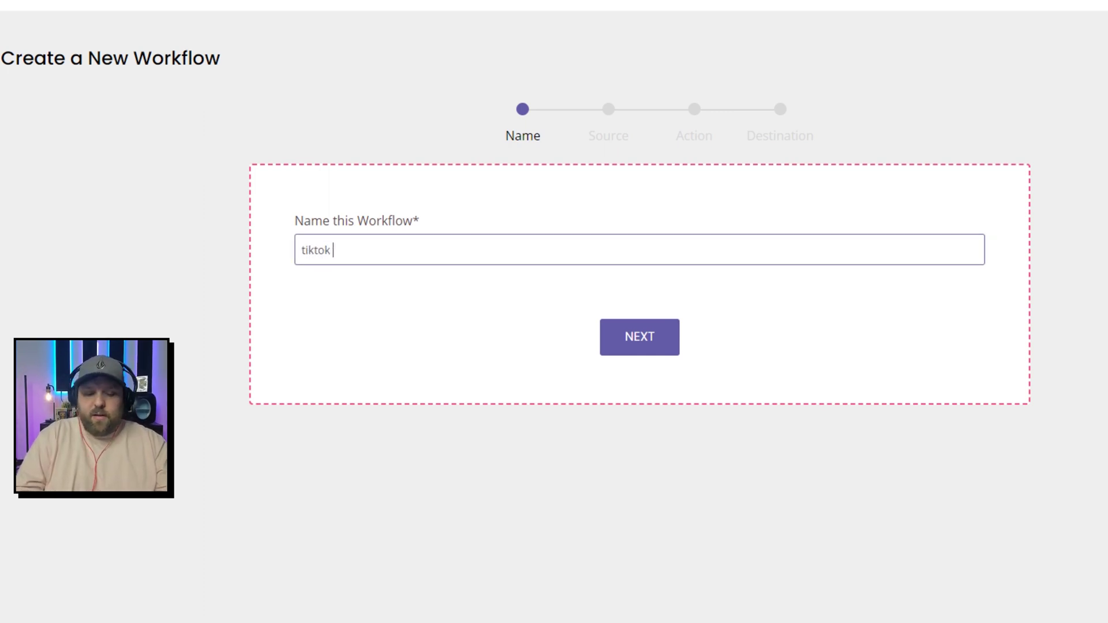
text( content to)
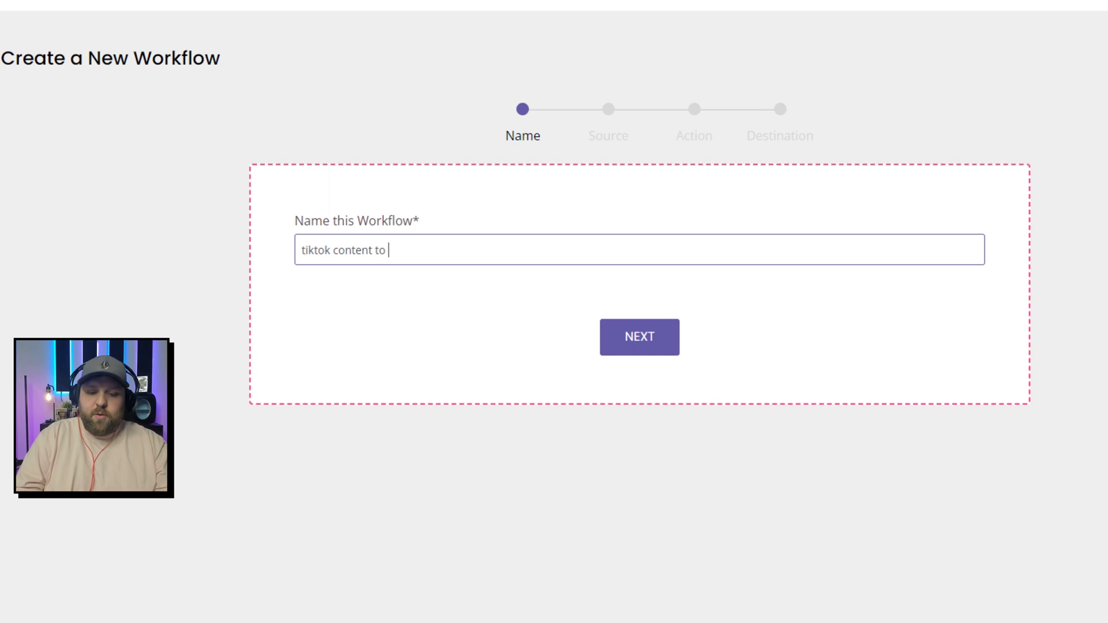
text( Instagram Re)
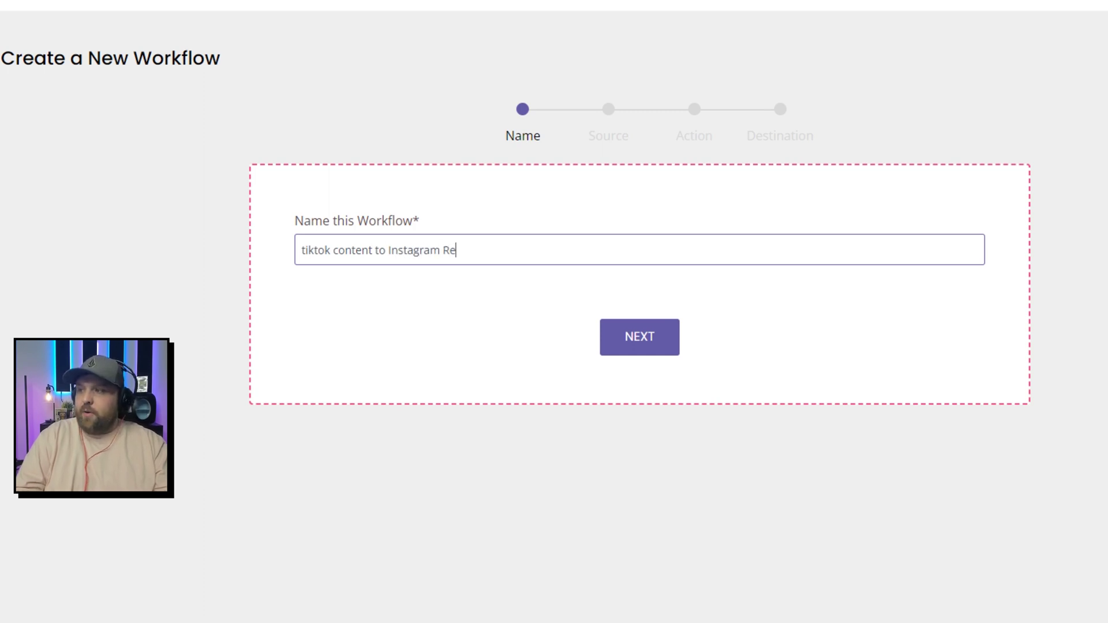
text(els)
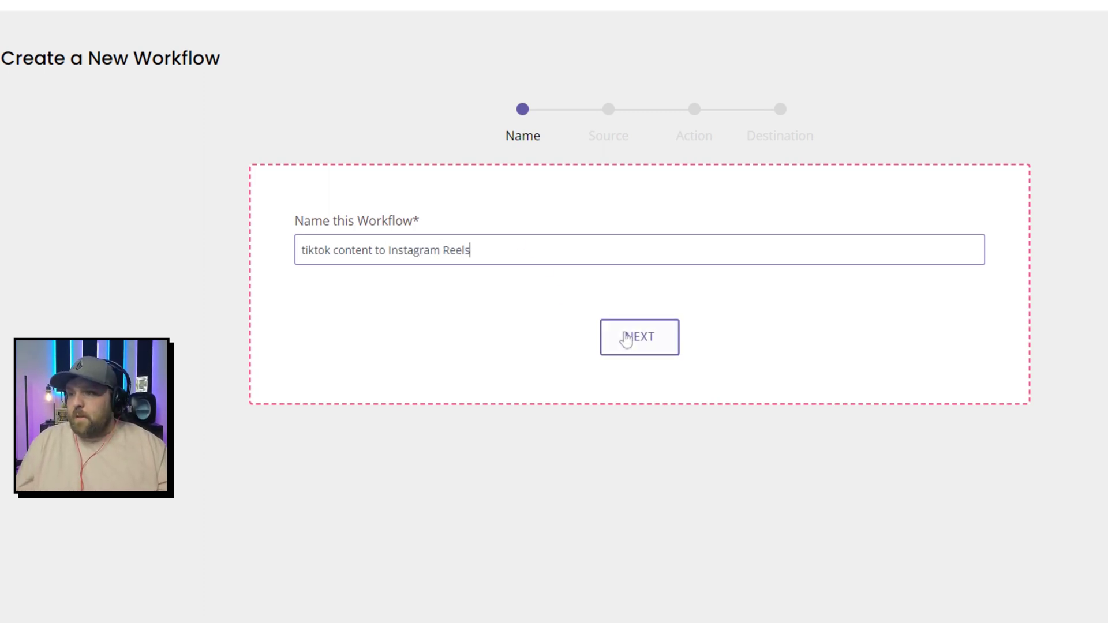
click(626, 334)
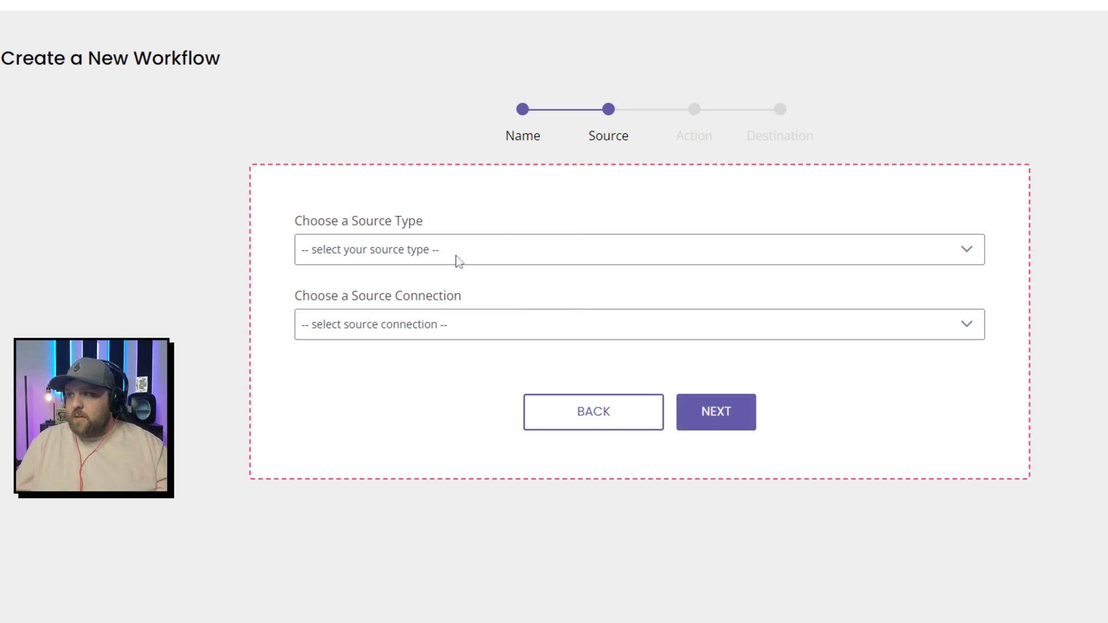
Choose TikTok as the source and keep Upload Video with Full Video as the action.
click(457, 259)
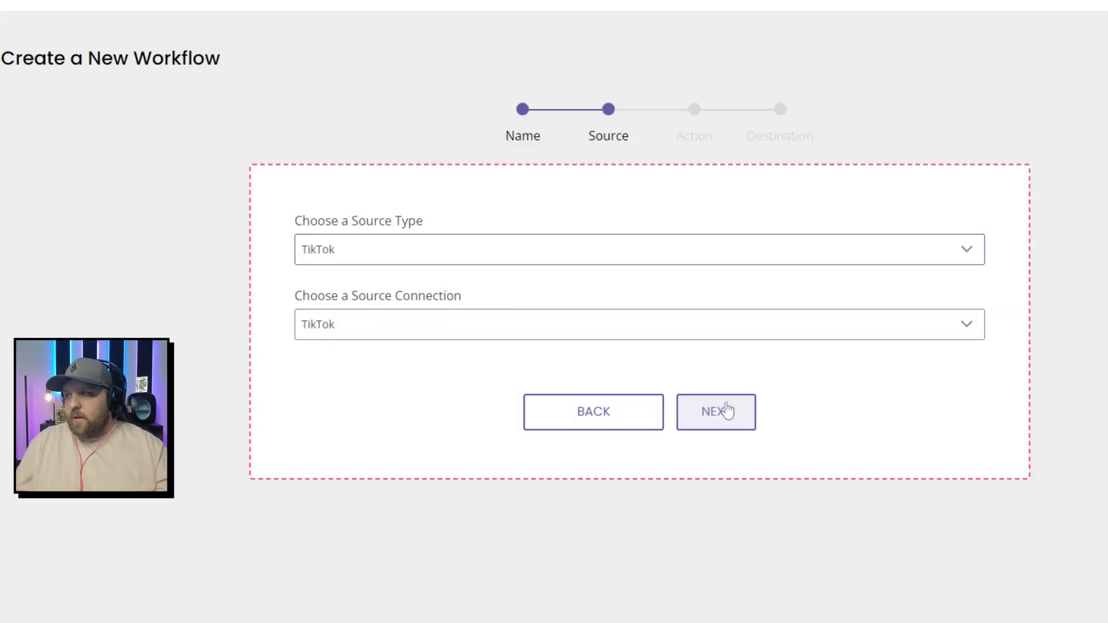
click(717, 424)
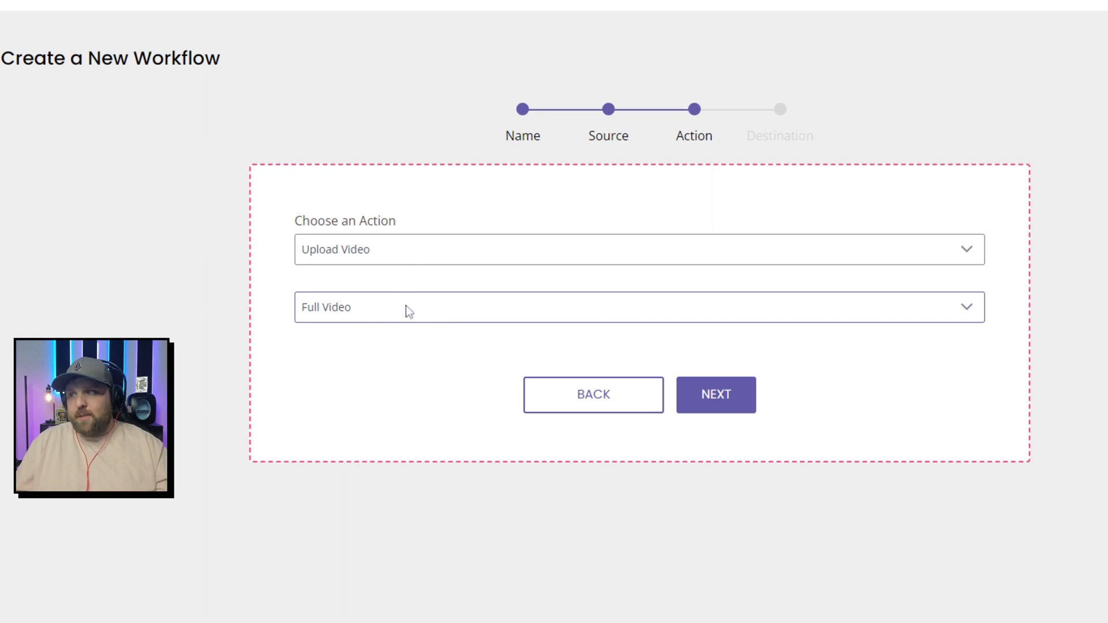
click(710, 399)
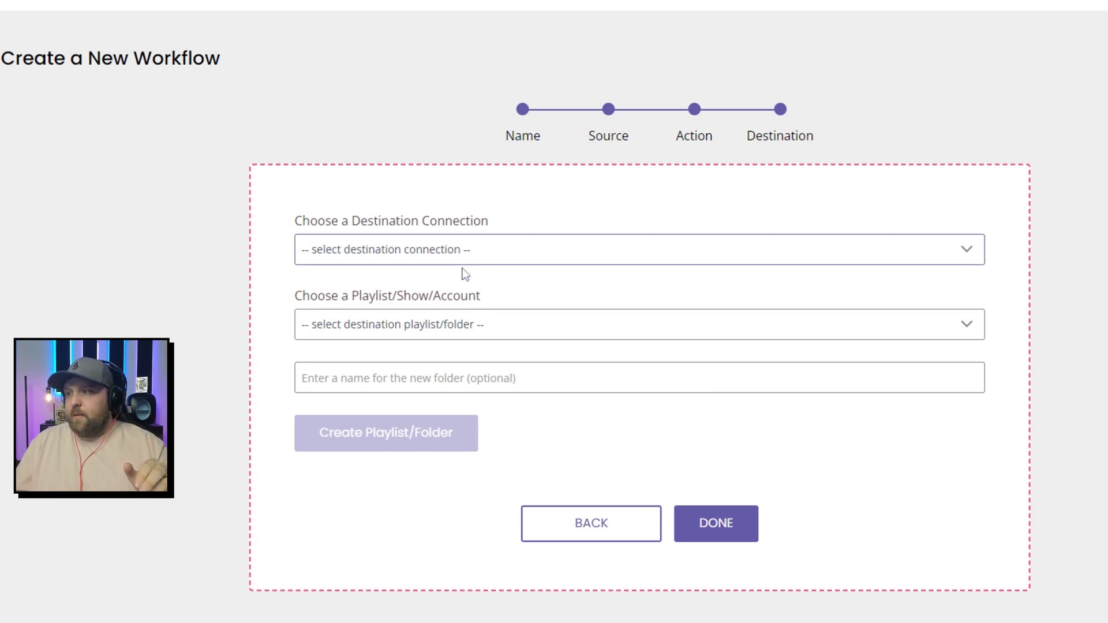
Send to Instagram via the professional account with type Reels, then finish the workflow.
click(383, 364)
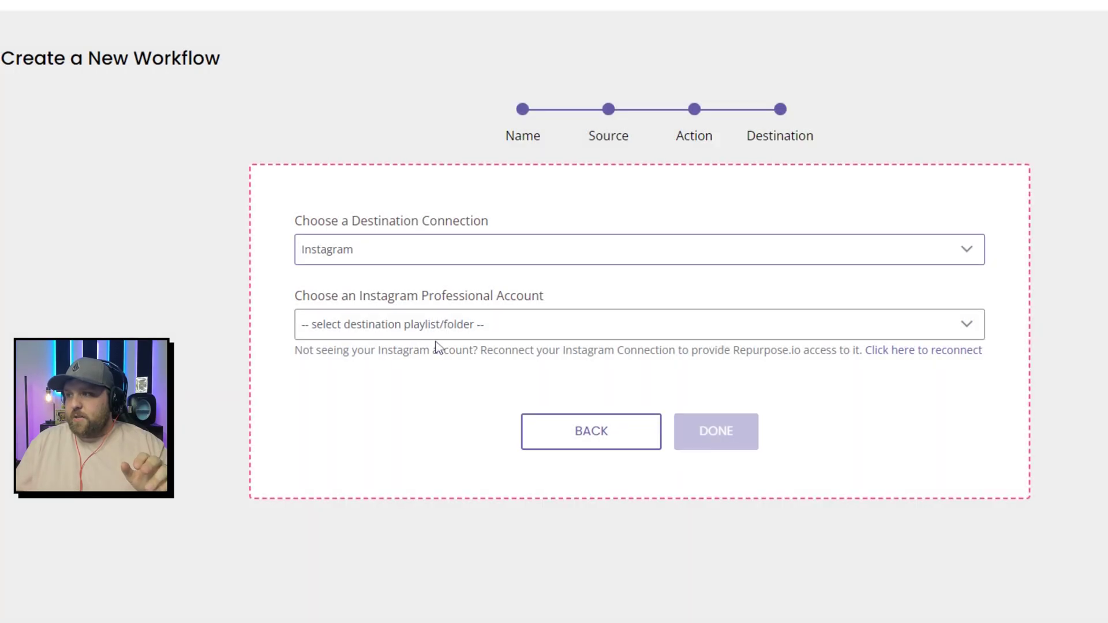
click(452, 328)
click(437, 347)
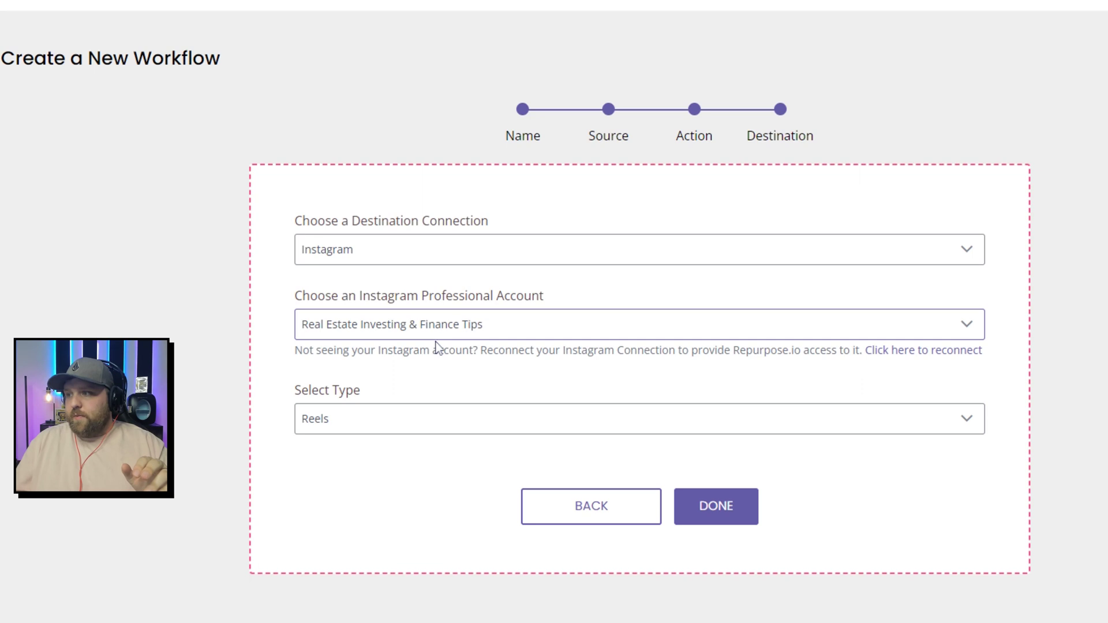
click(416, 324)
click(479, 398)
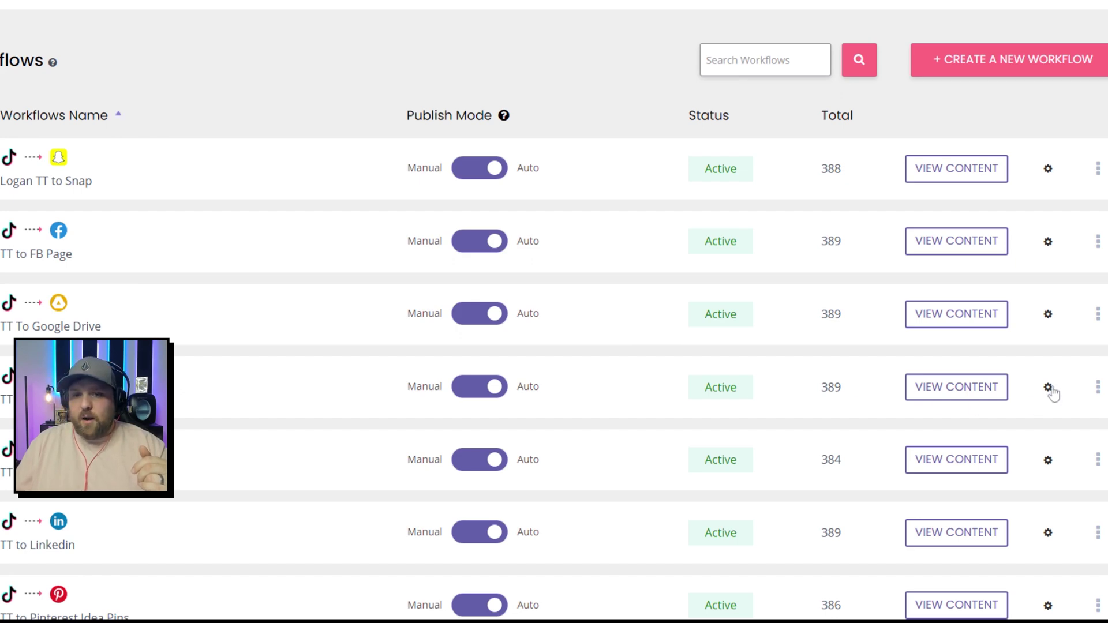
In the TikTok To Instagram gear settings, tick 'Share to Instagram feed' and save.
click(1048, 388)
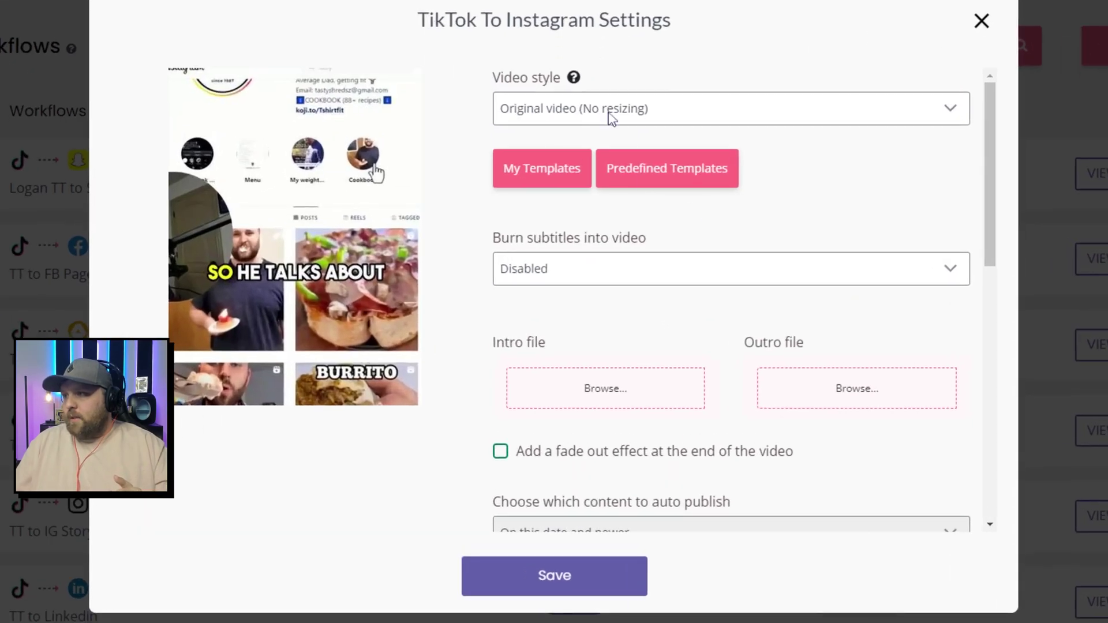
scroll(715, 127, down, 5)
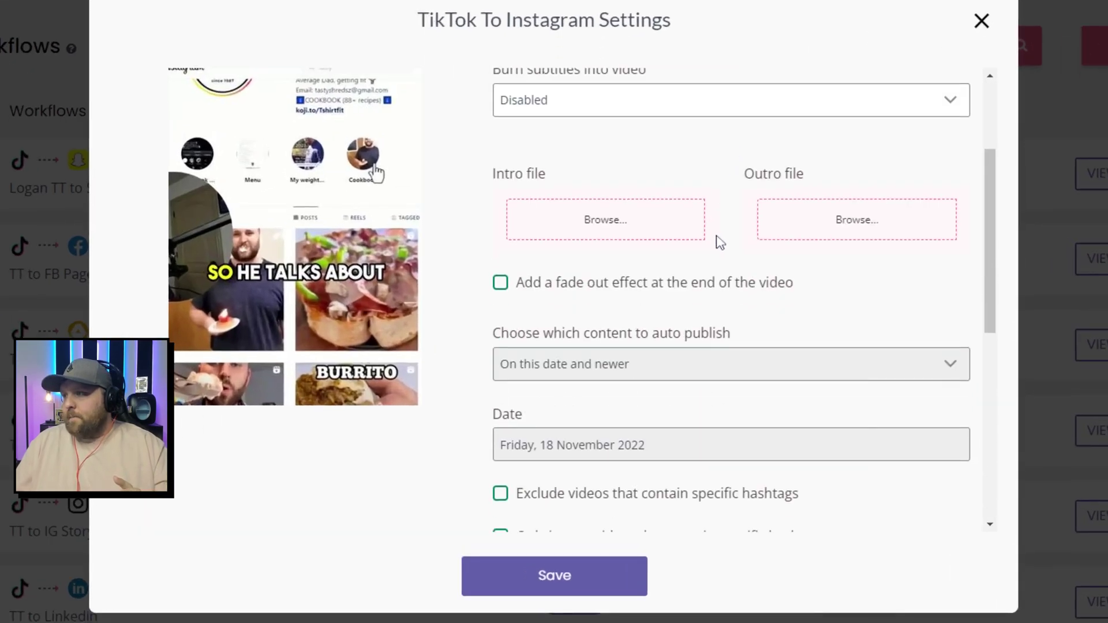
scroll(693, 296, down, 2)
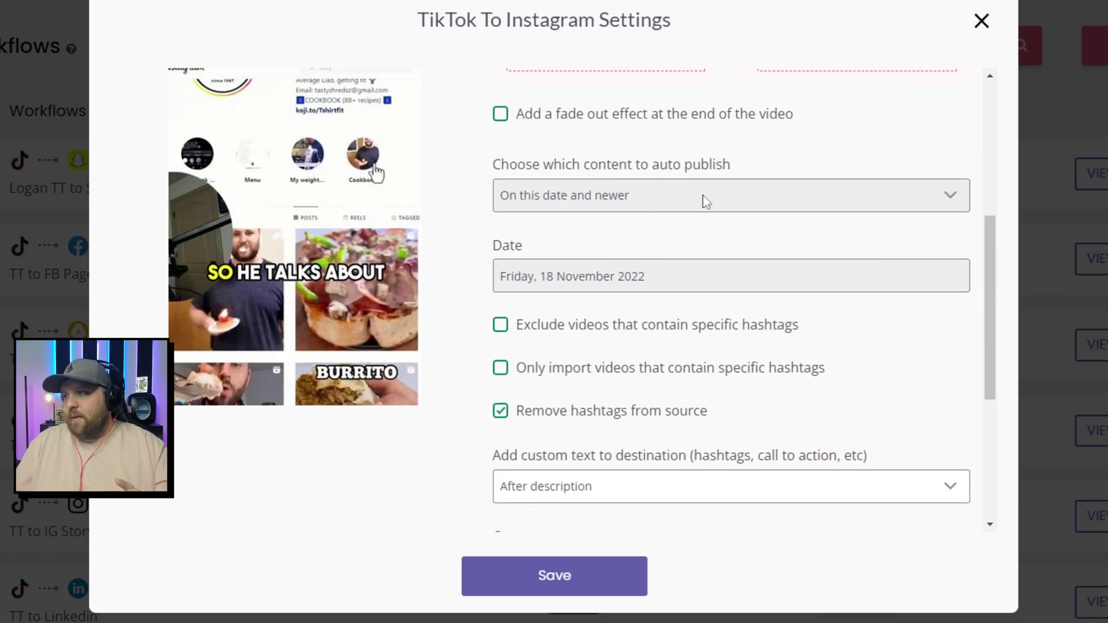
scroll(710, 230, down, 2)
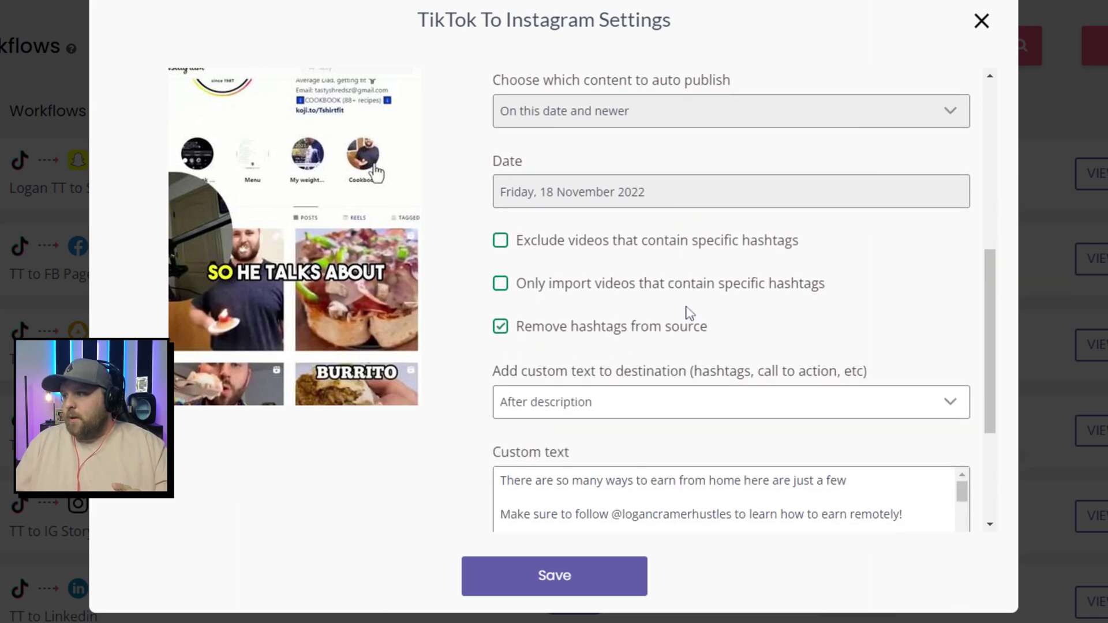
scroll(690, 314, down, 2)
scroll(730, 425, down, 8)
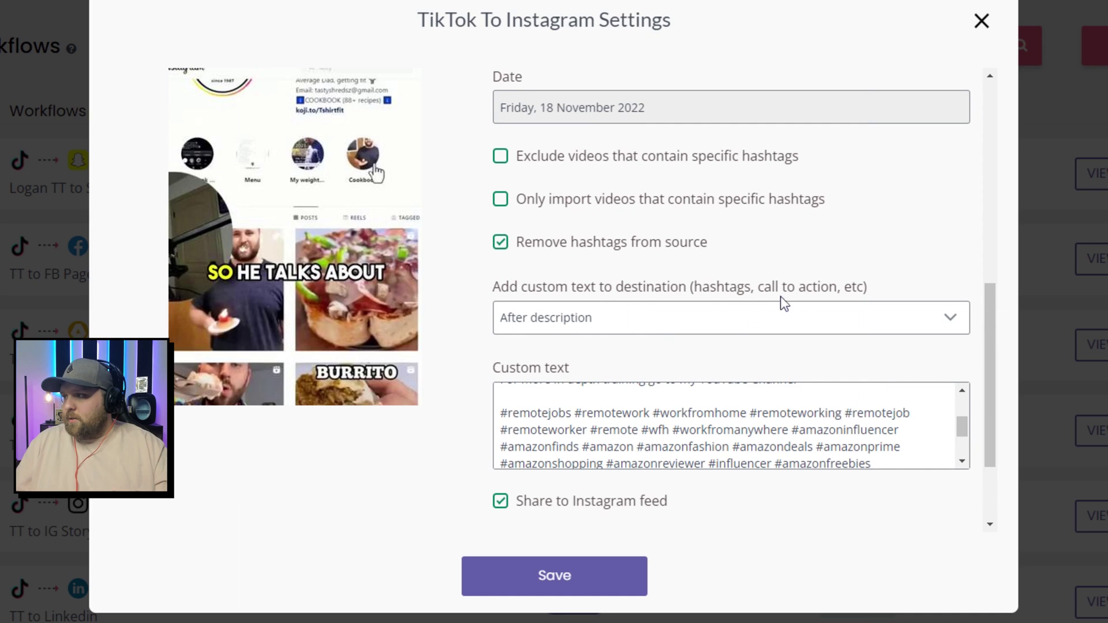
scroll(540, 416, down, 1)
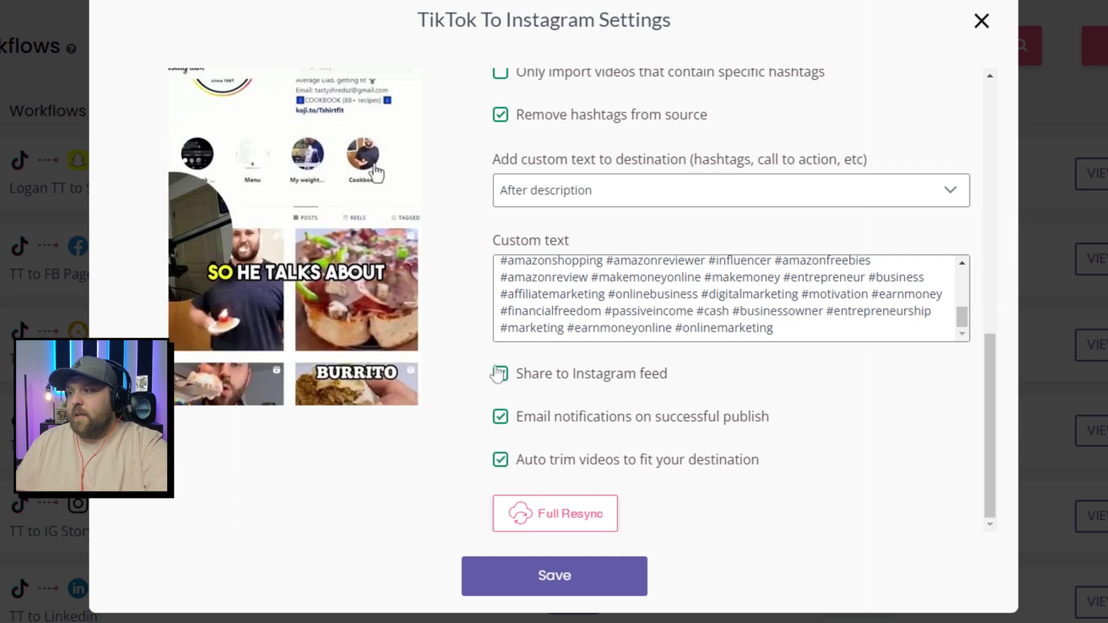
click(483, 575)
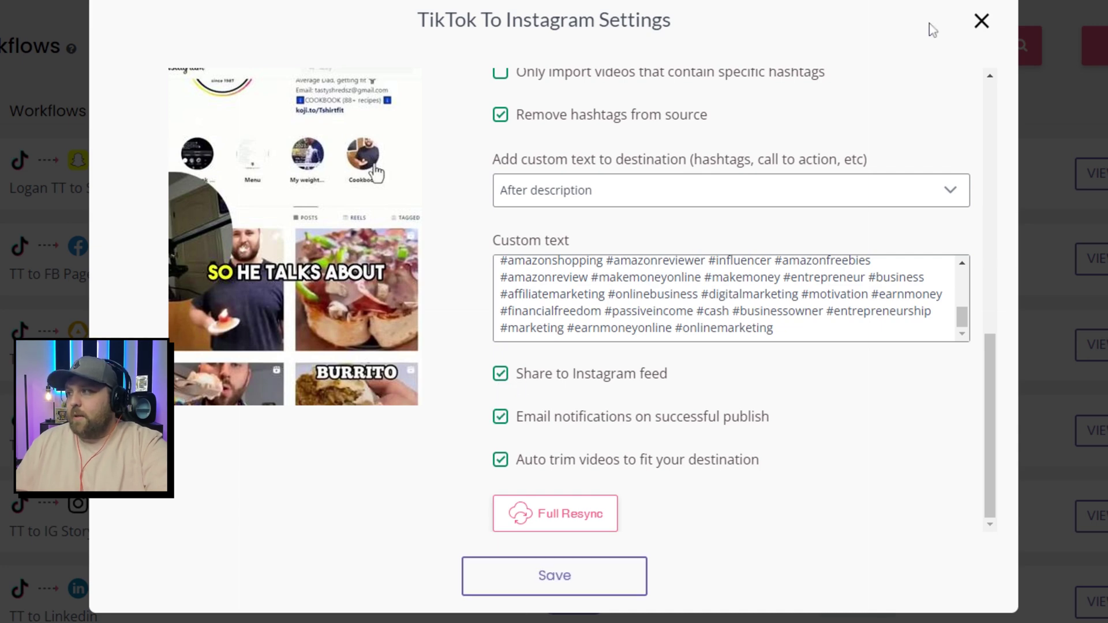